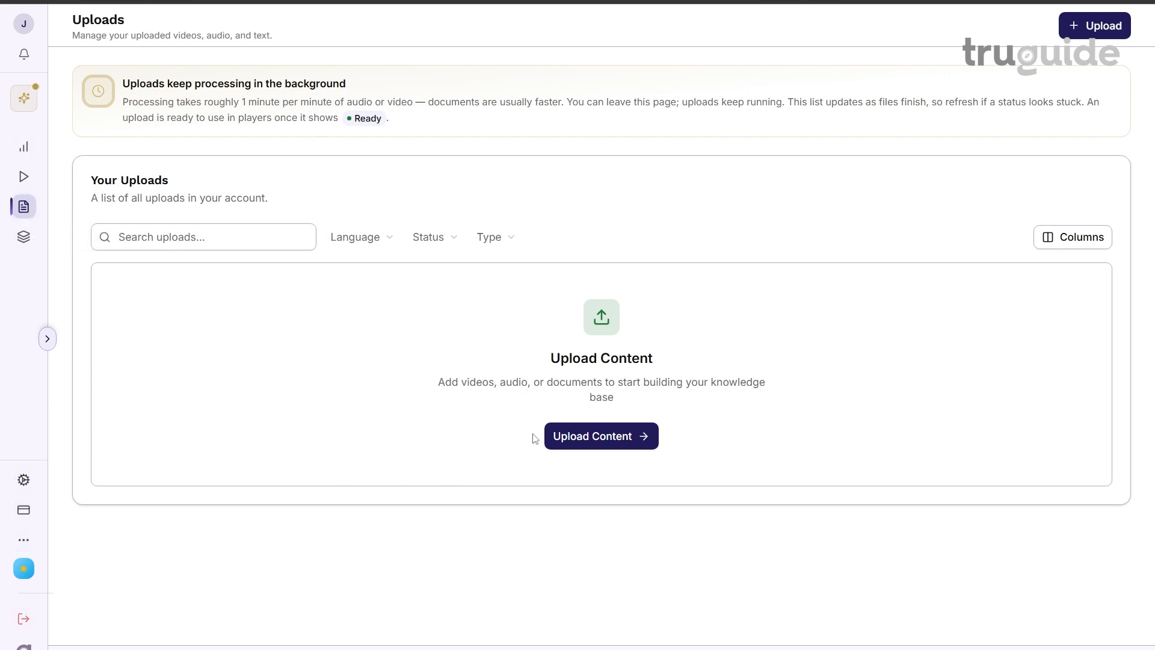
# Start a content upload and add the MP4 trailer video and the Legacy Living John 14 1 14 DOCX document
pyautogui.click(563, 440)
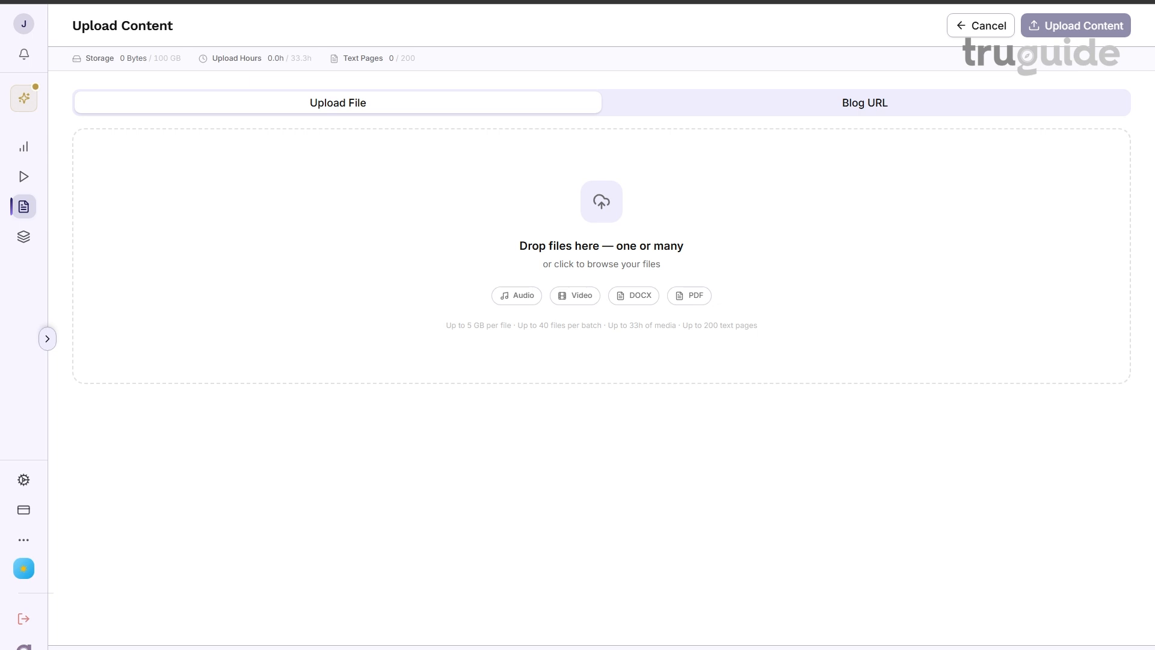
pyautogui.moveTo(3, 204); pyautogui.dragTo(214, 193)
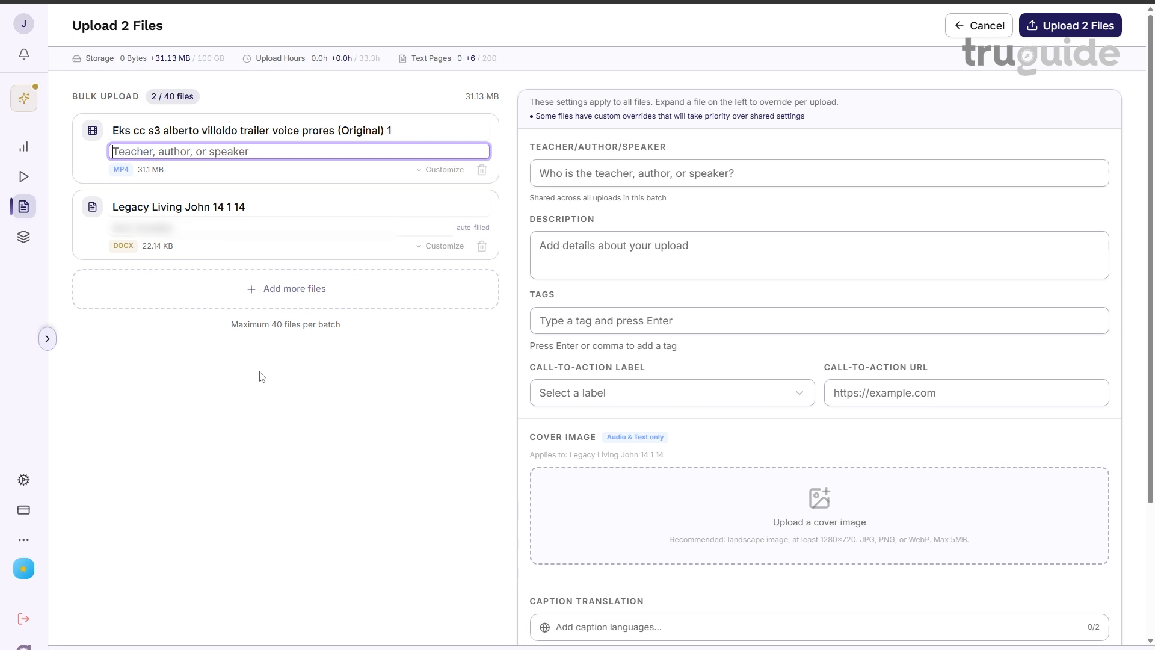
pyautogui.click(259, 374)
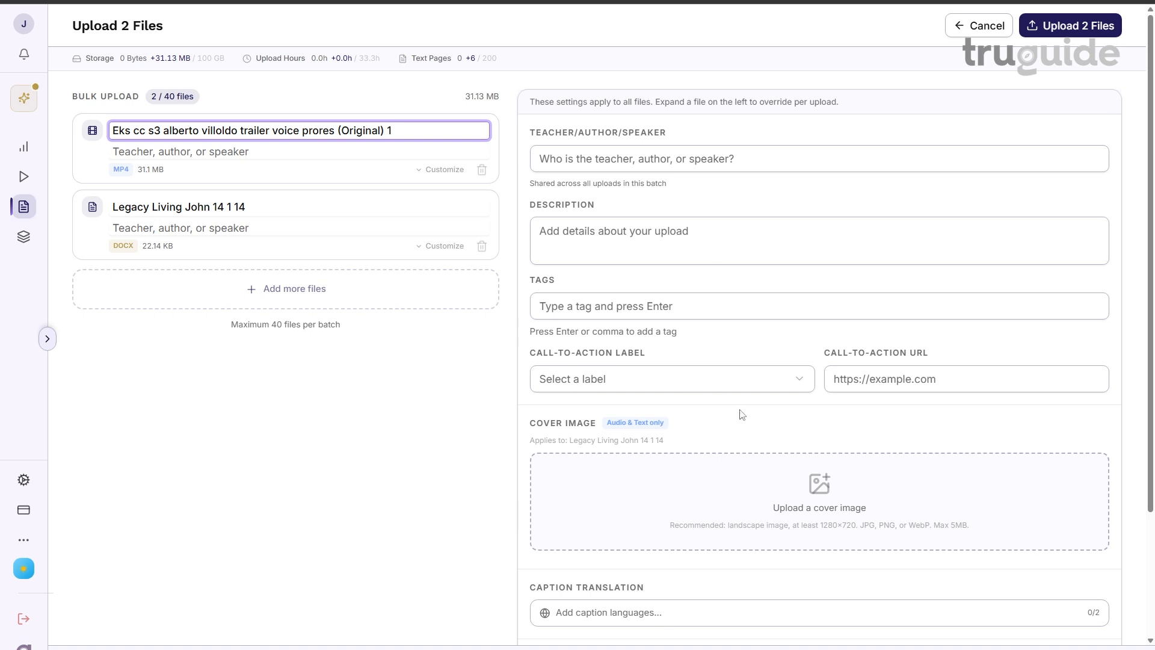
# Review the shared settings for the upload batch, from the speaker field down to the content permission confirmation
pyautogui.scroll(-3, 833, 335)
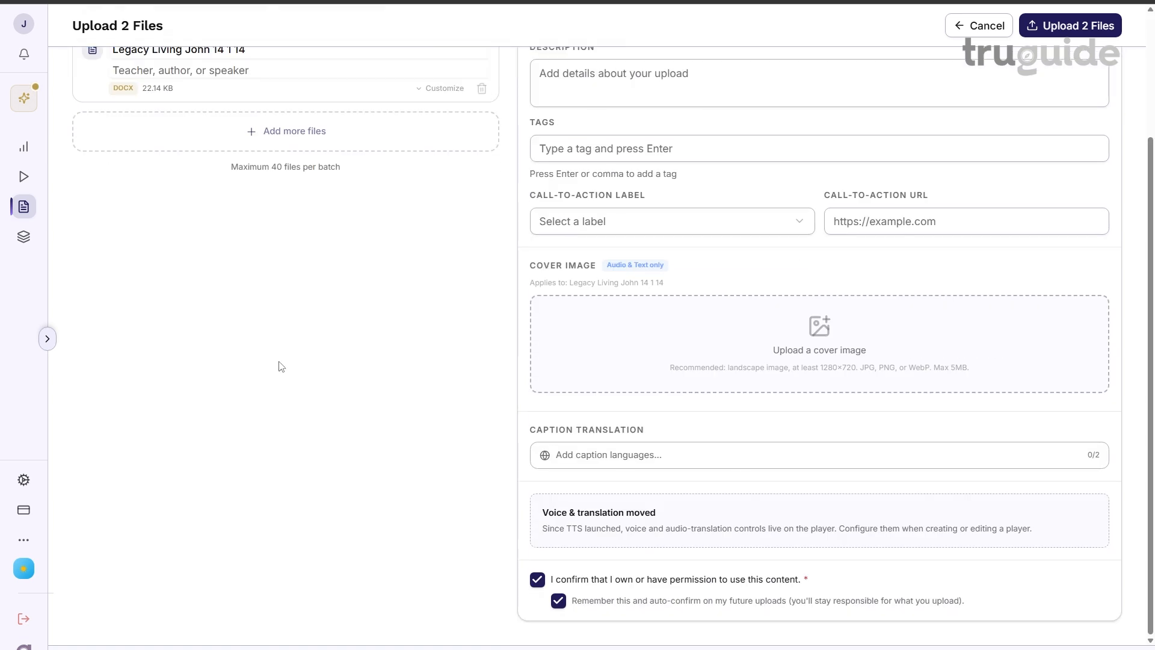
pyautogui.scroll(3, 281, 363)
pyautogui.click(287, 389)
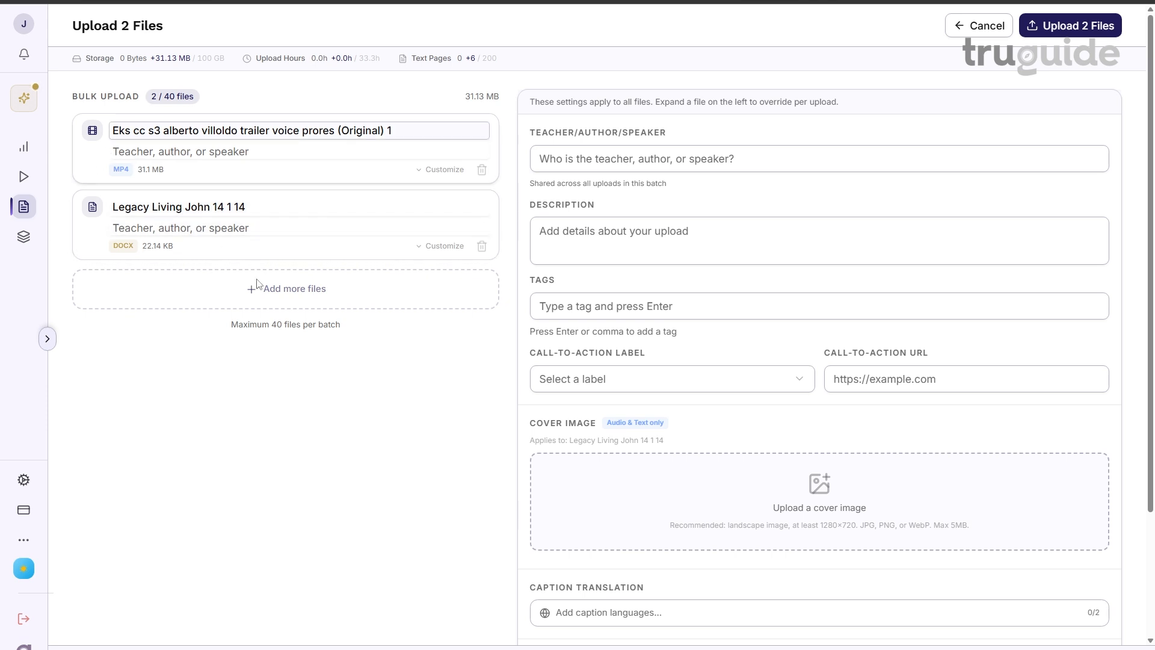
pyautogui.scroll(-3, 719, 428)
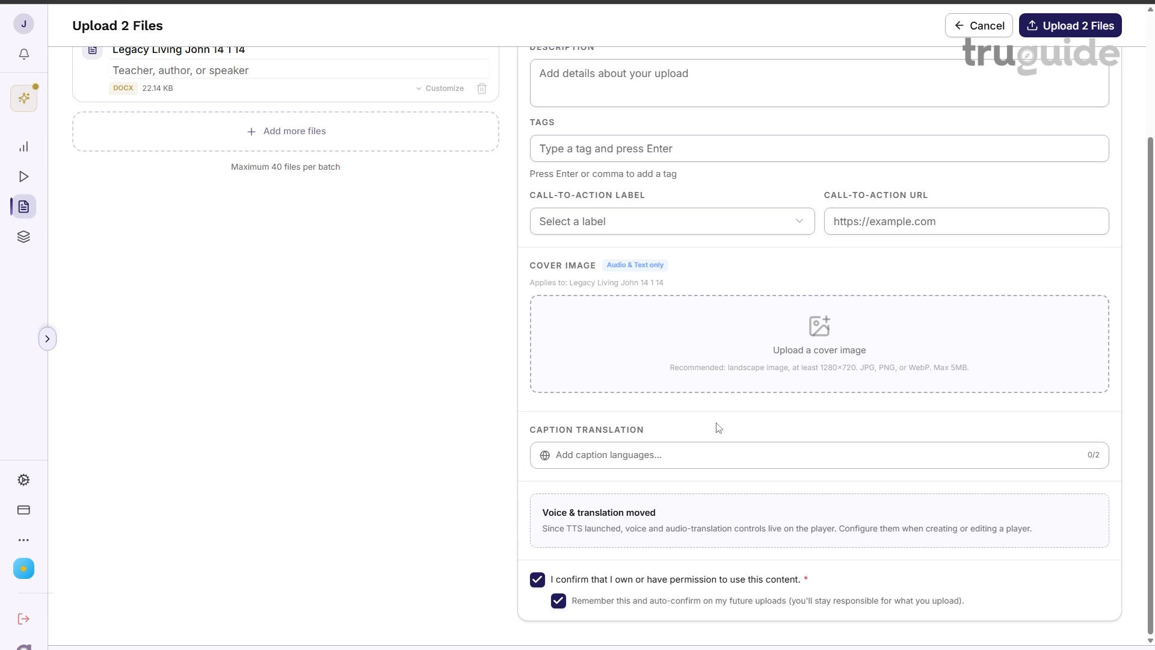
pyautogui.scroll(3, 683, 424)
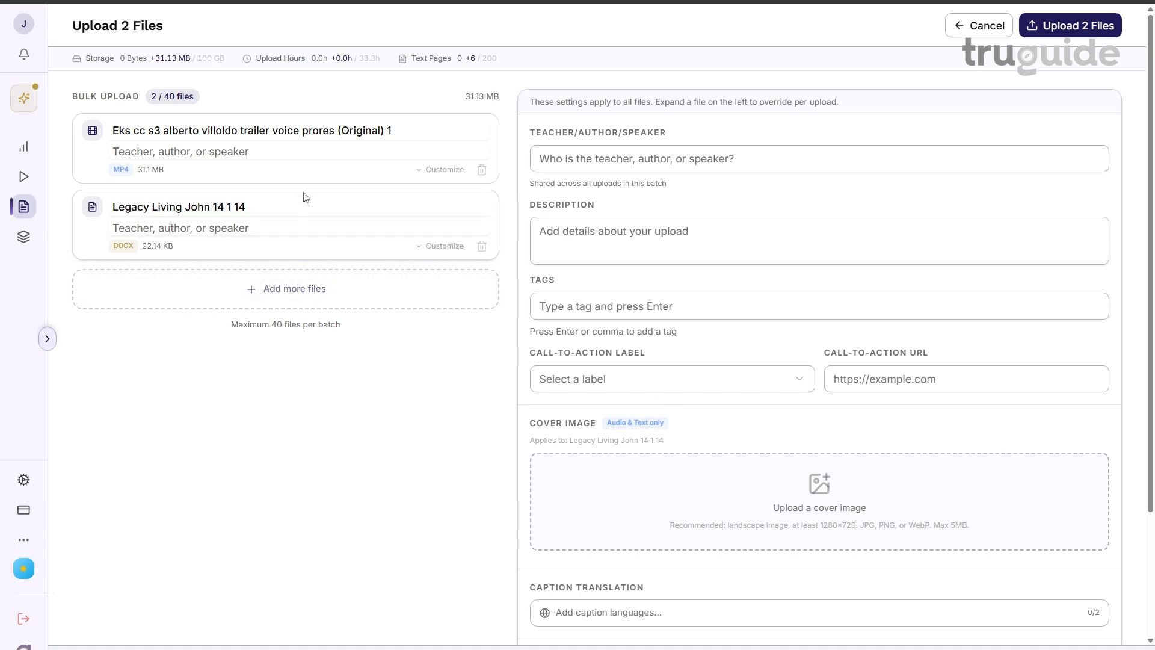
# Inspect the per-file customization options of the DOCX document and the MP4 video
pyautogui.click(443, 245)
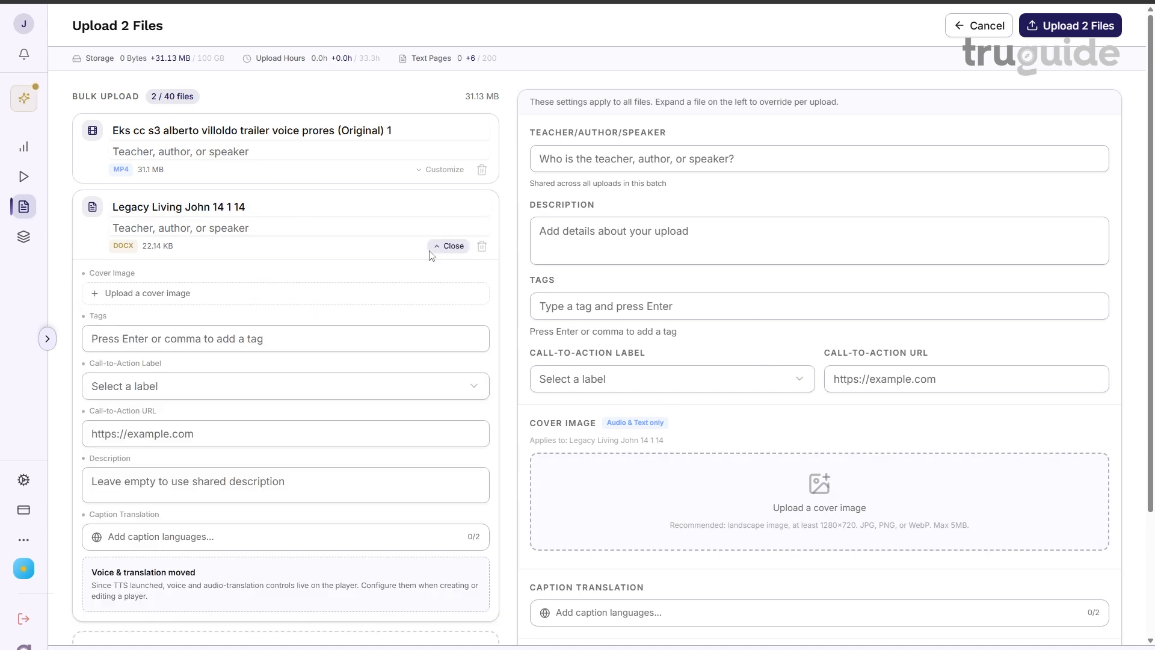
pyautogui.scroll(-1, 426, 261)
pyautogui.scroll(1, 426, 261)
pyautogui.click(445, 249)
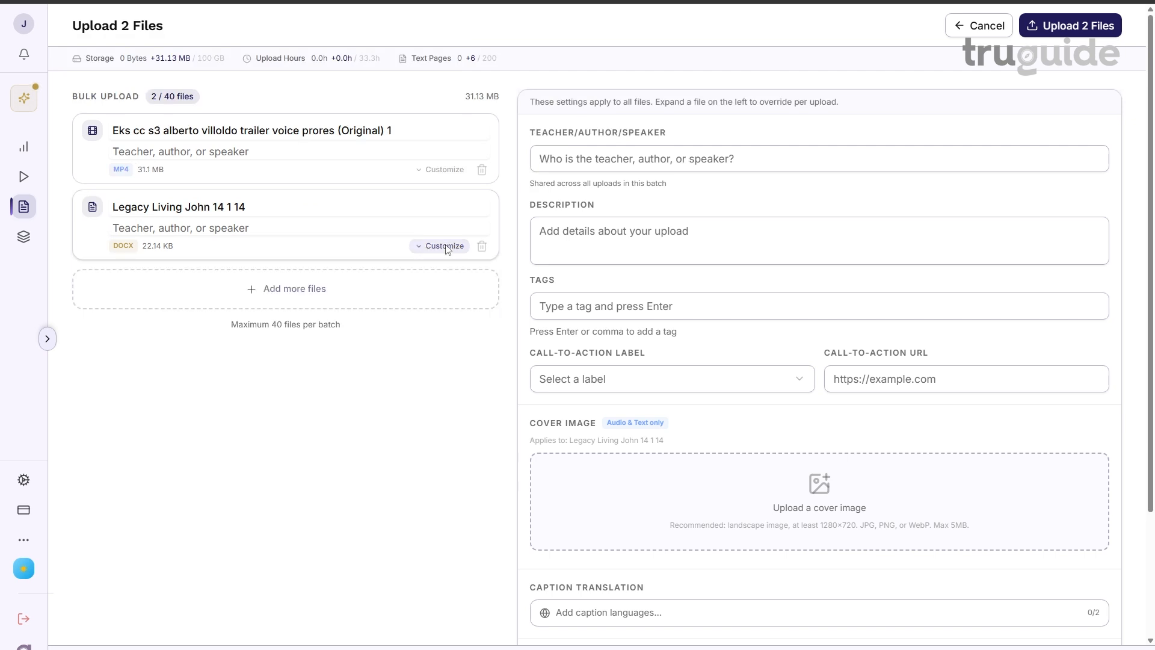
pyautogui.click(444, 170)
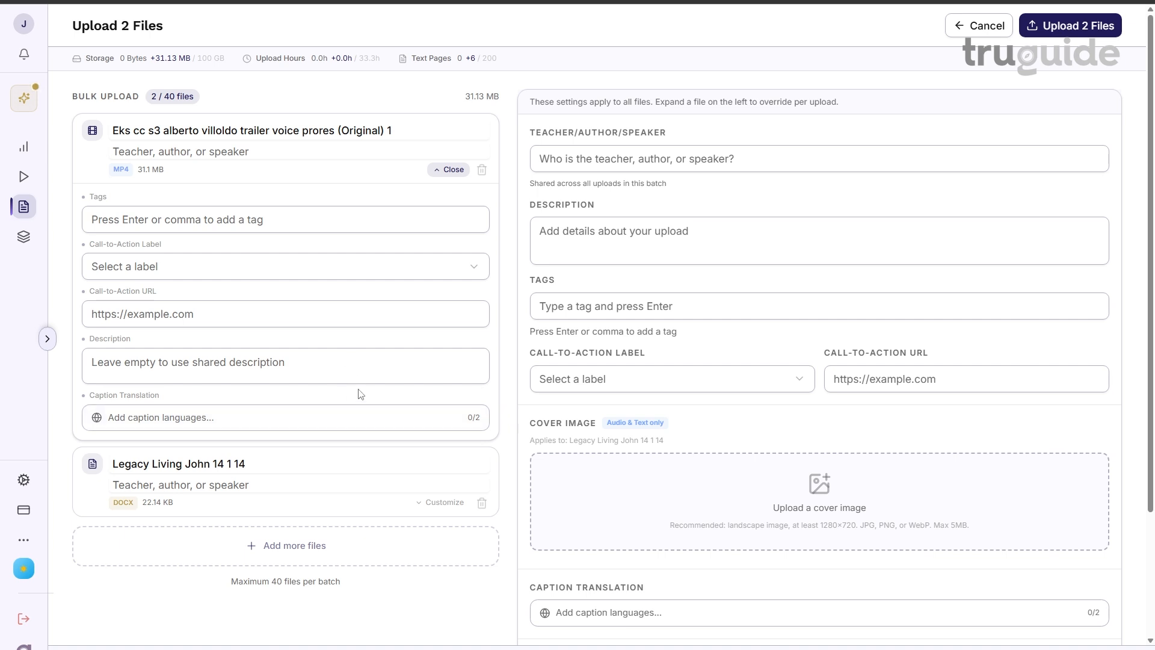
pyautogui.click(449, 171)
pyautogui.click(451, 247)
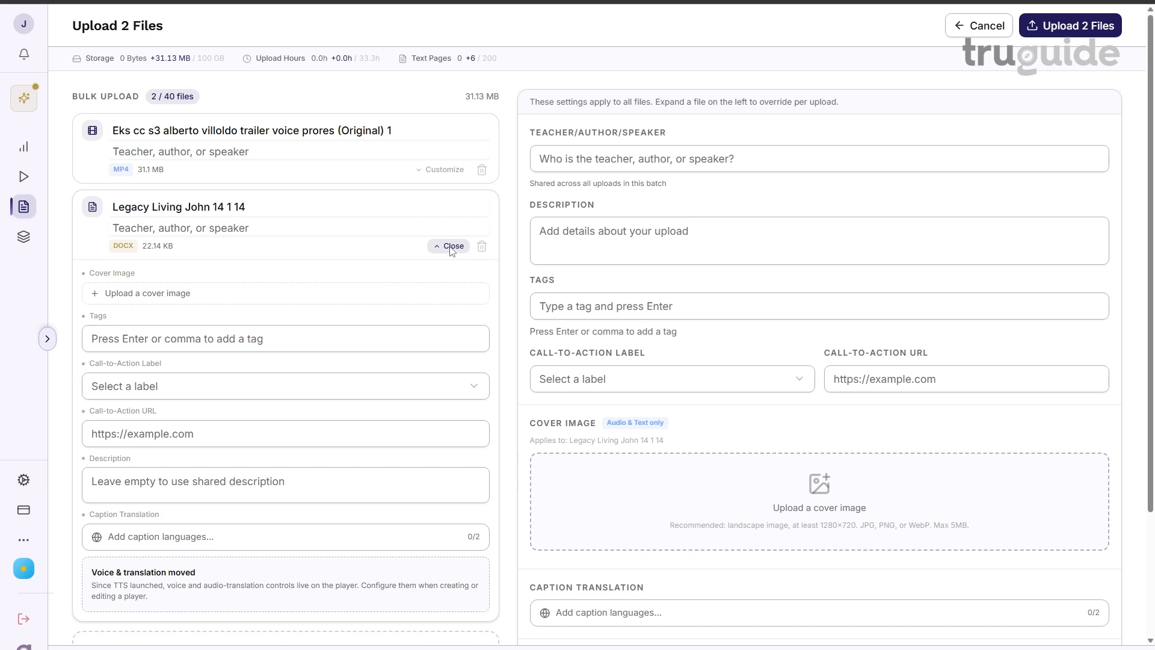
pyautogui.click(451, 248)
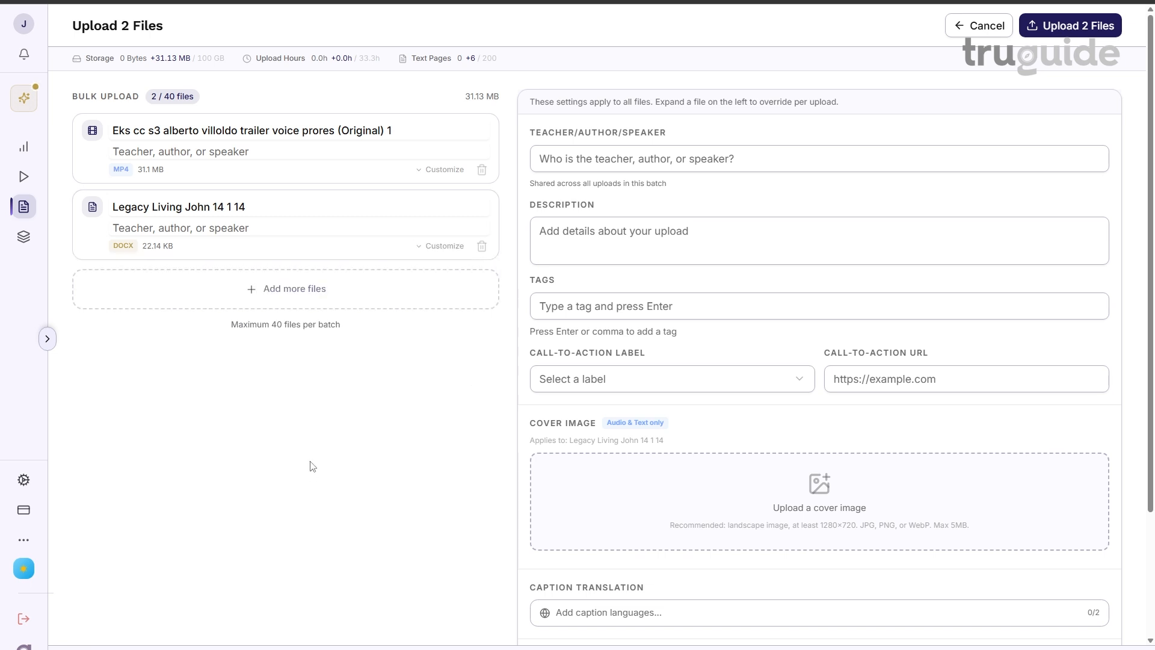
# Set the shared teacher, author or speaker for all files in the batch to Various Teachers
pyautogui.click(671, 162)
pyautogui.click(649, 159)
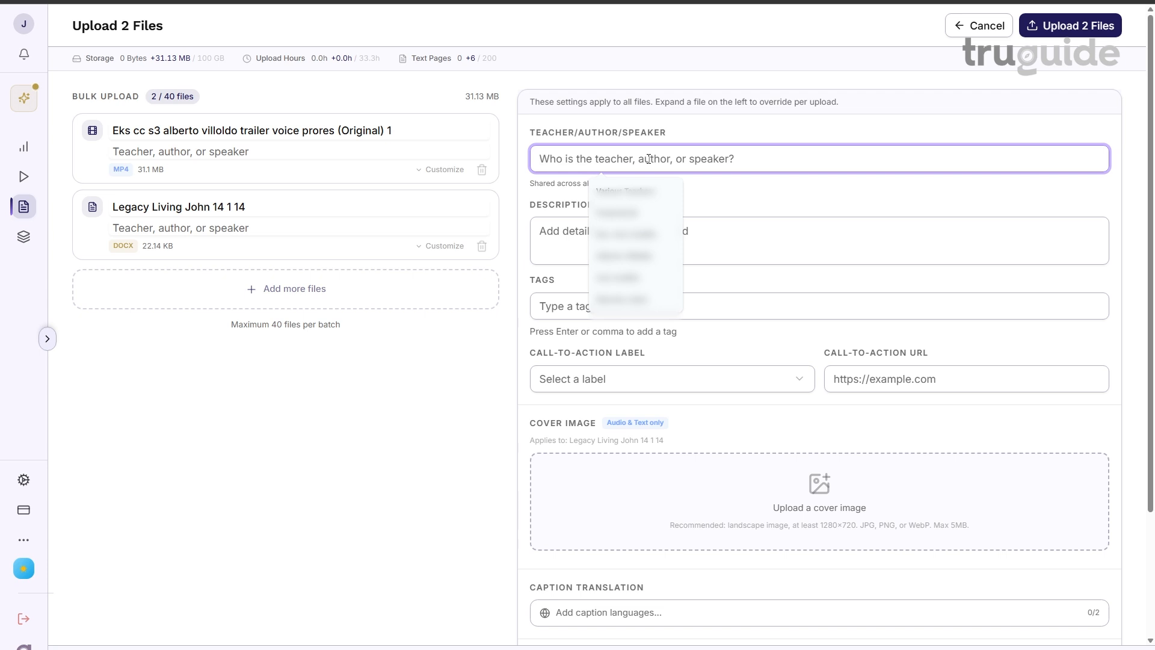
pyautogui.press('Down')
pyautogui.press('Return')
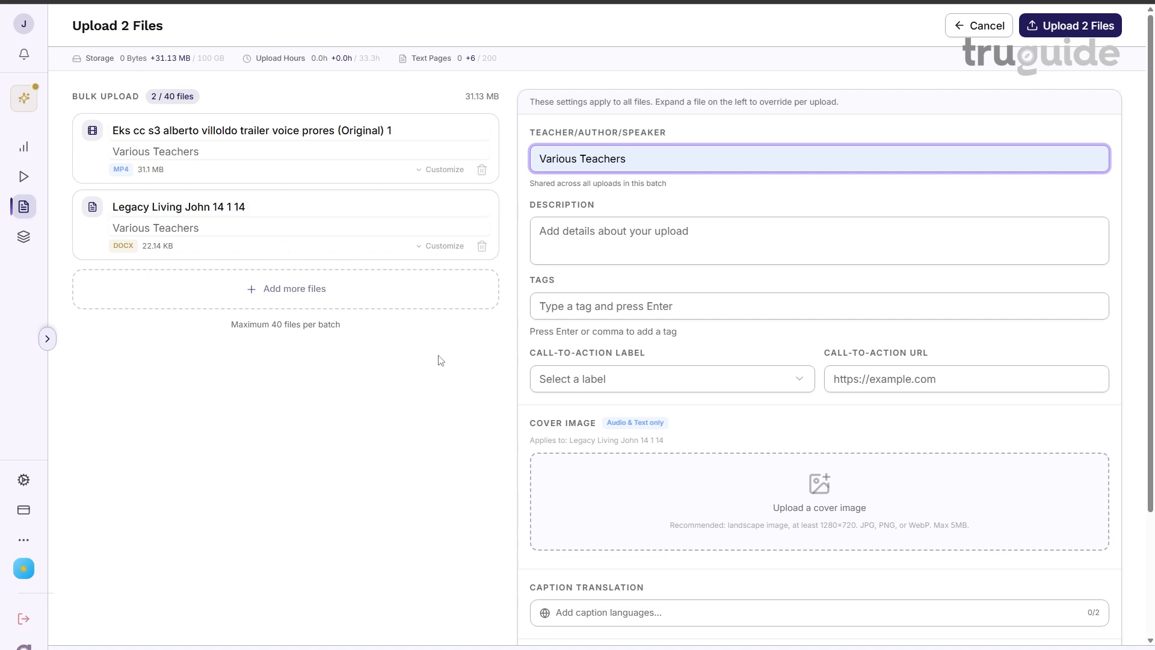
pyautogui.press('Tab')
# Examine the available call-to-action labels and caption translation languages for the batch without choosing any
pyautogui.click(662, 381)
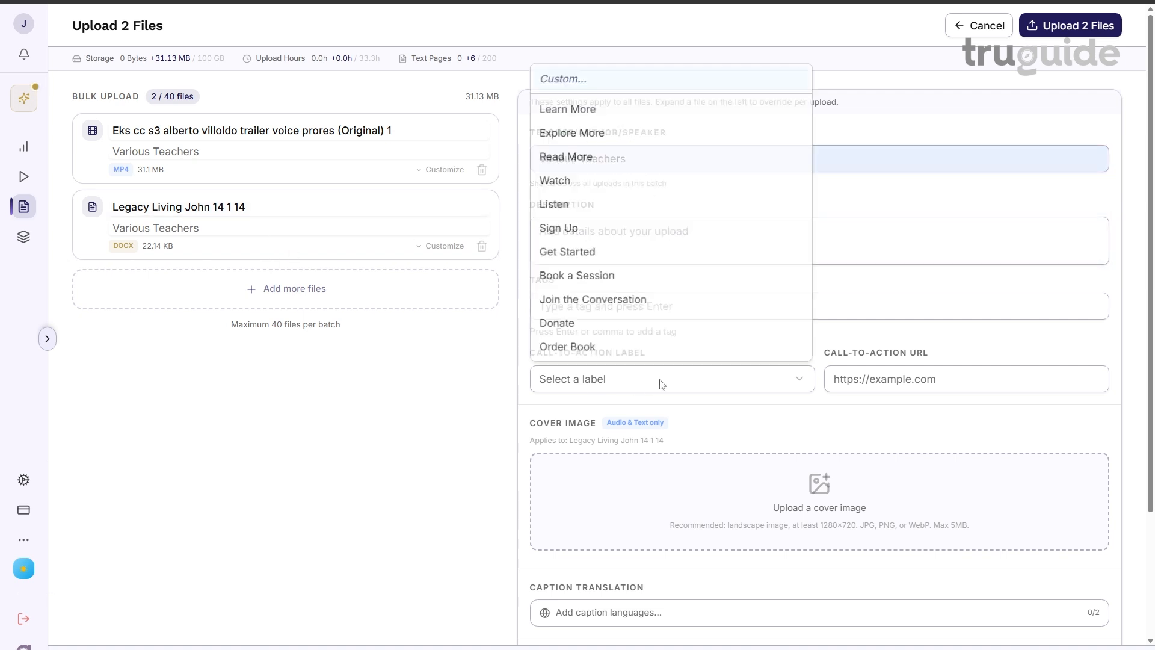
pyautogui.click(662, 383)
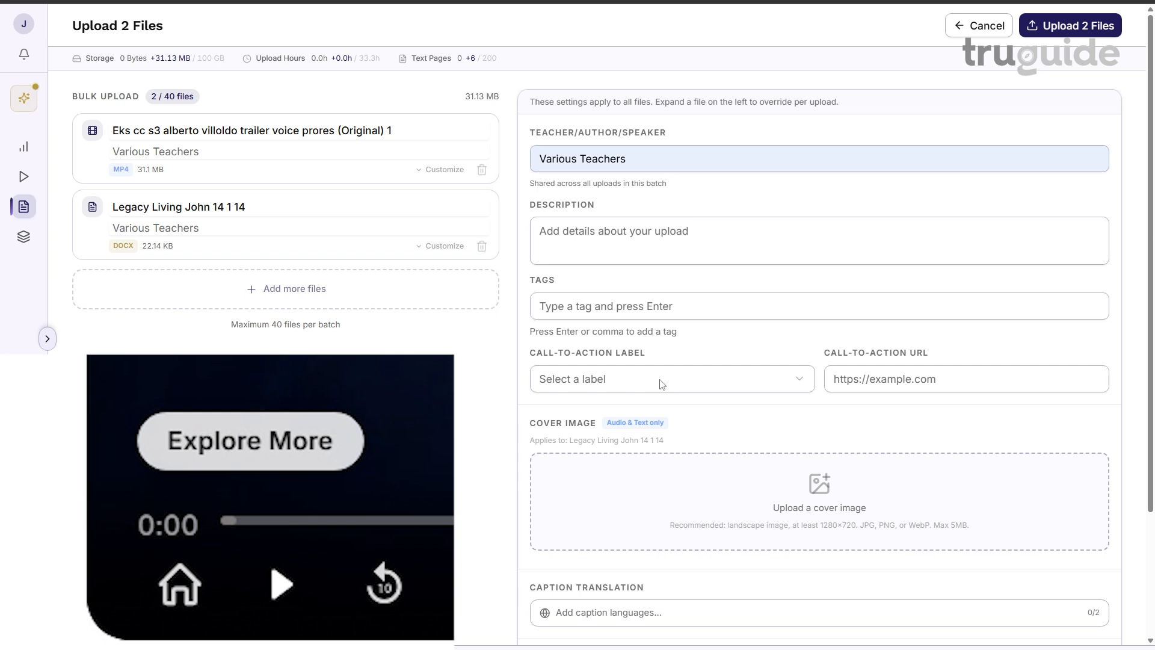
pyautogui.click(662, 384)
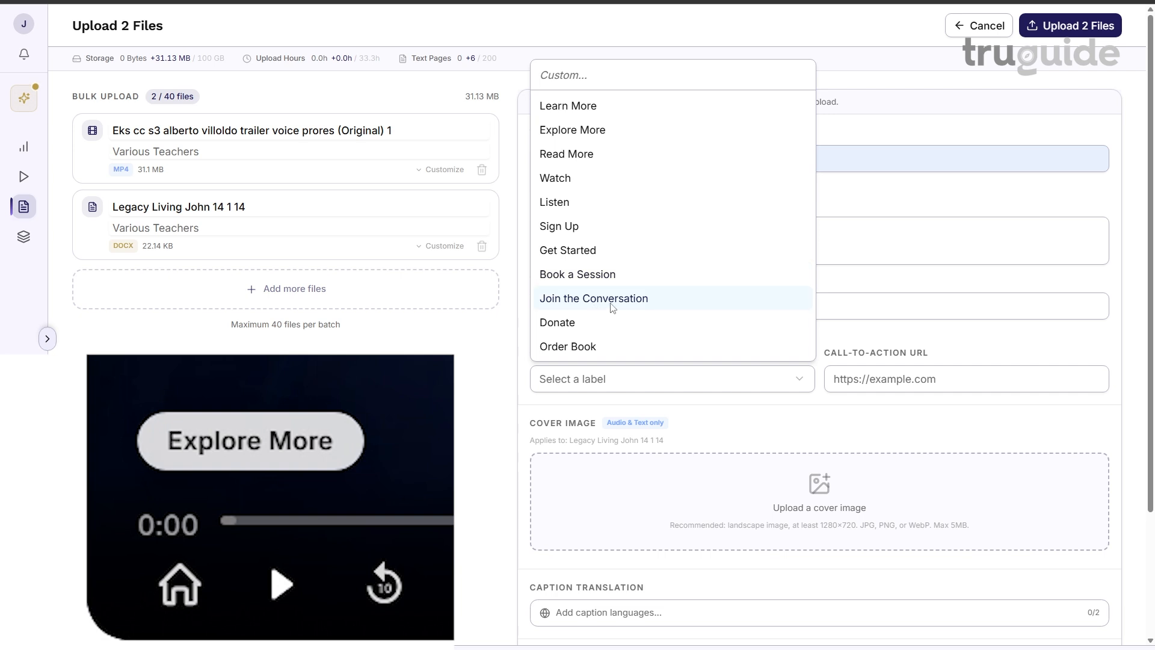
pyautogui.click(914, 329)
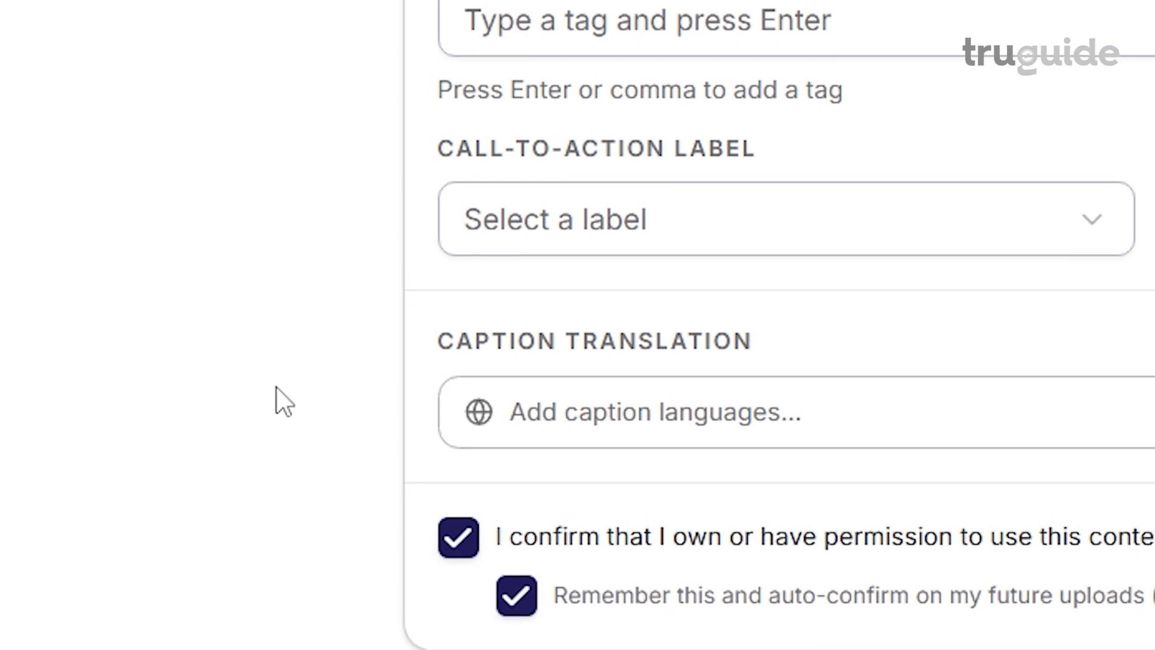
pyautogui.click(894, 367)
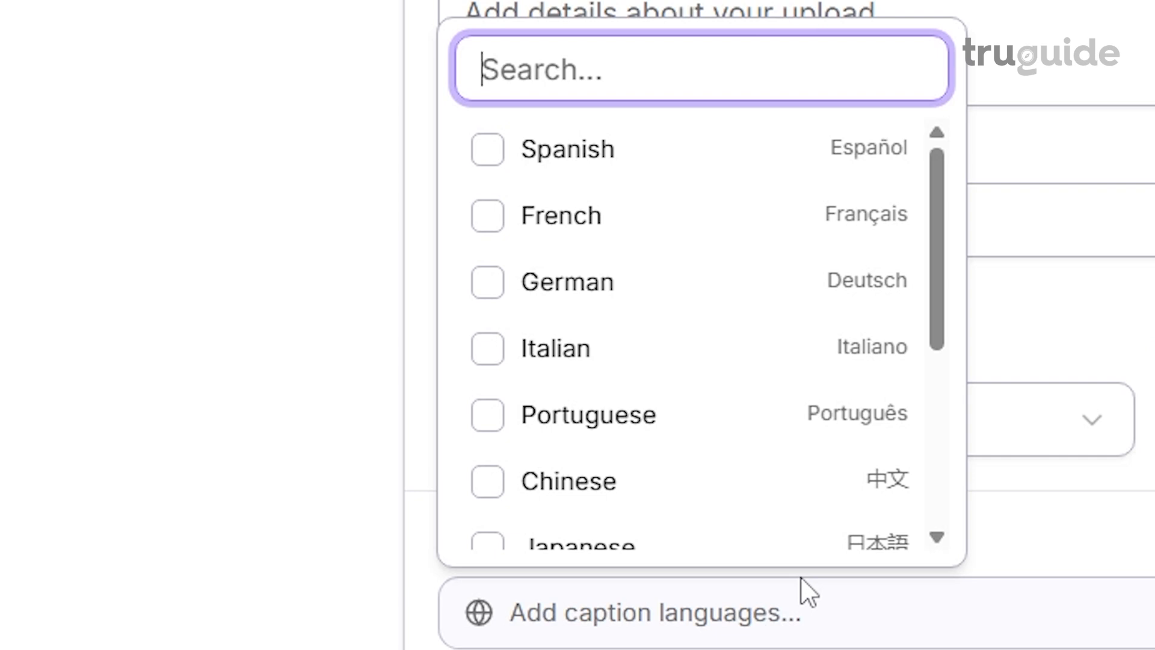
# Upload the two files with the shared batch settings
pyautogui.scroll(-5, 669, 221)
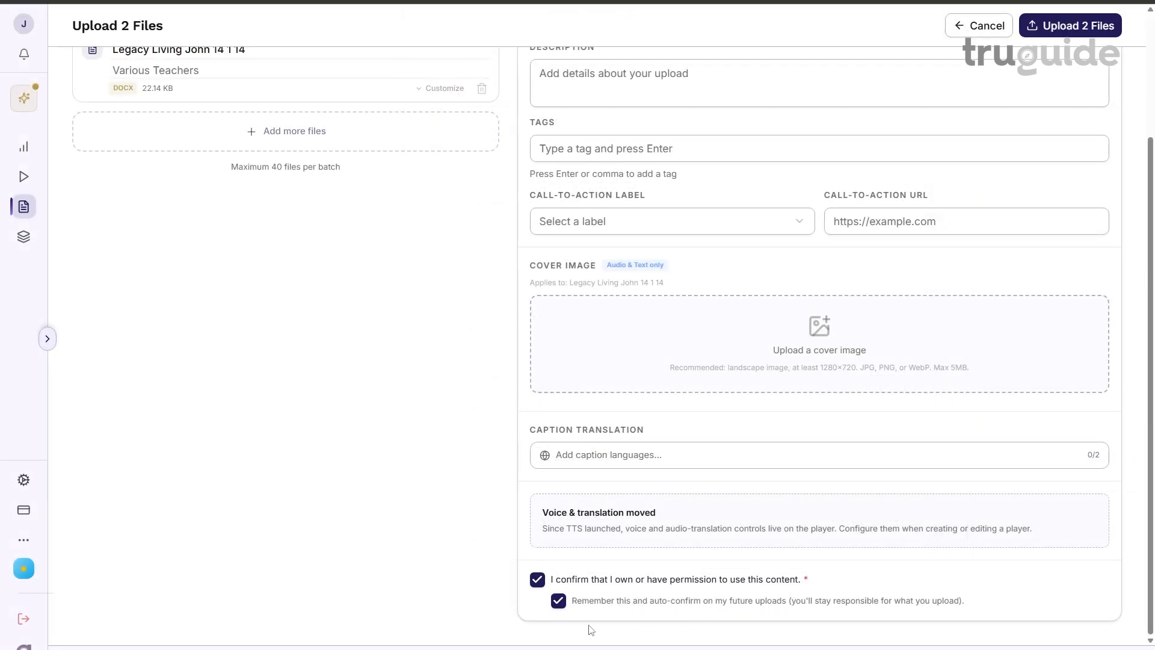
pyautogui.scroll(3, 665, 592)
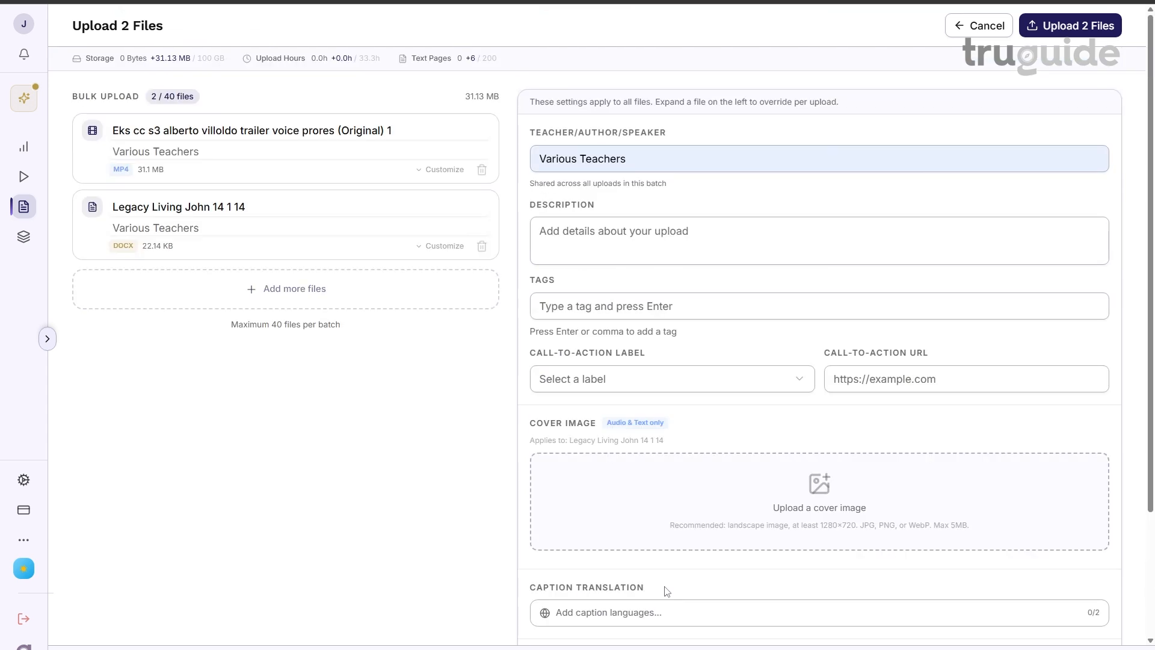
pyautogui.click(1069, 25)
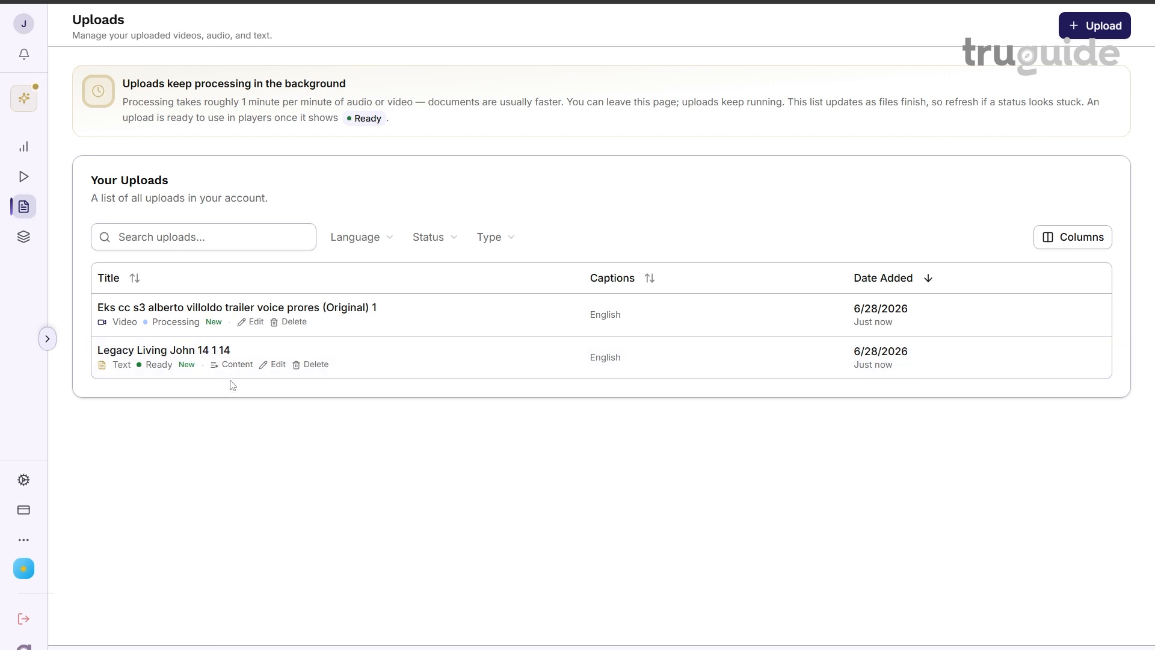
# View the content segments of the Legacy Living John 14 1 14 upload and open its details for editing
pyautogui.click(230, 364)
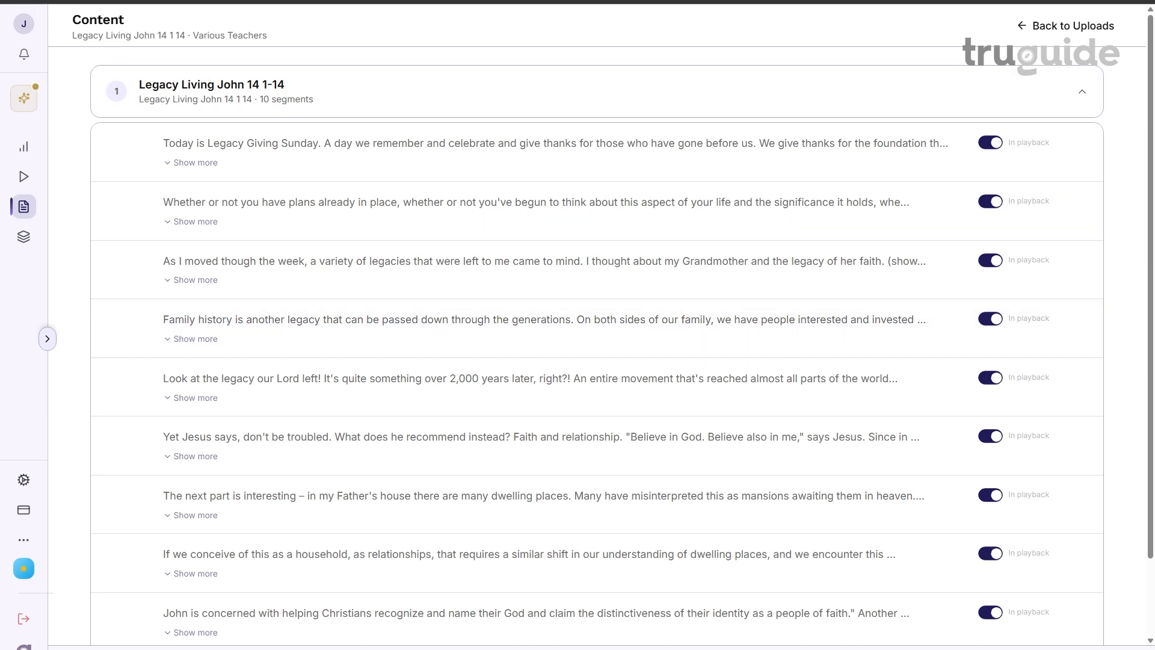
pyautogui.click(11, 1)
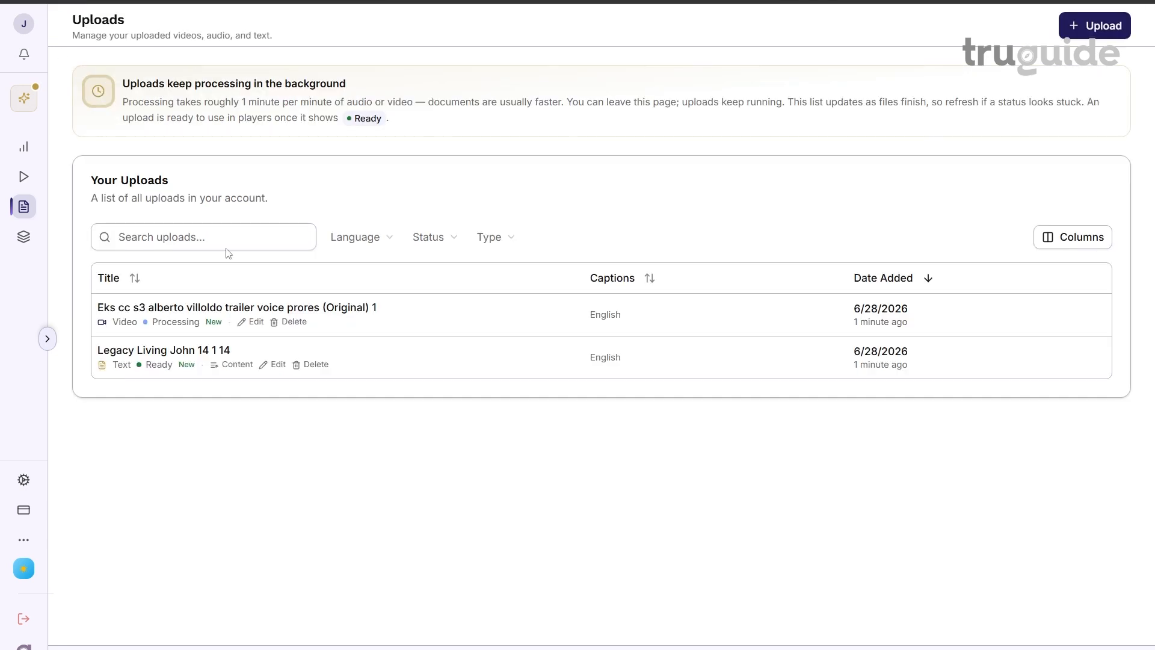
pyautogui.click(273, 365)
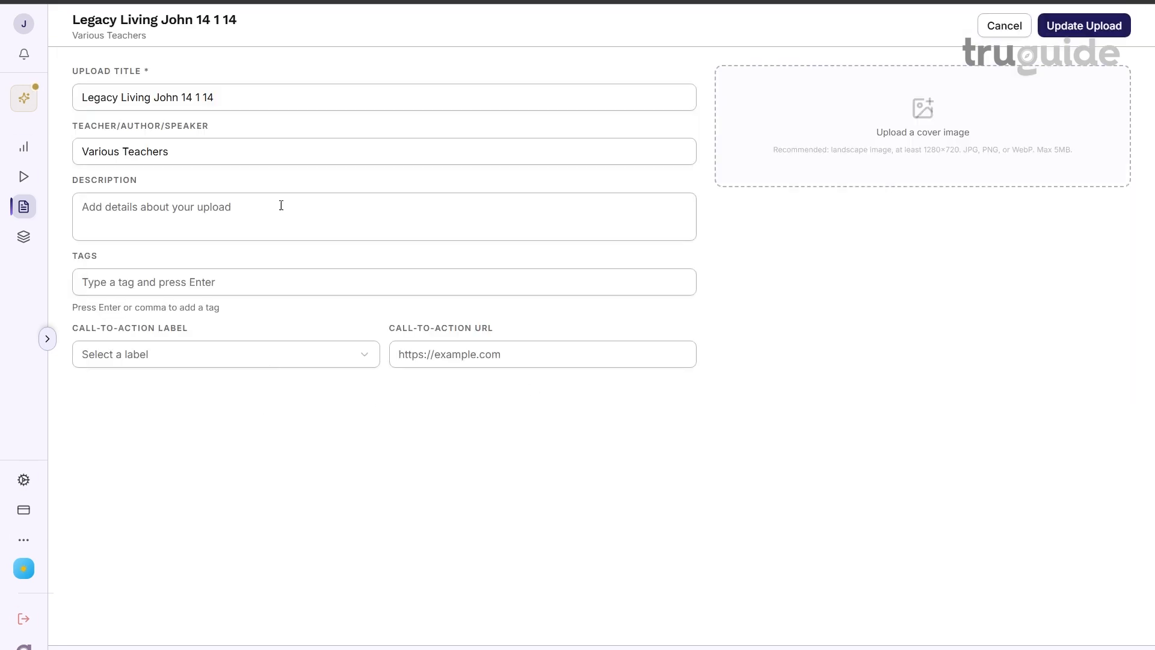